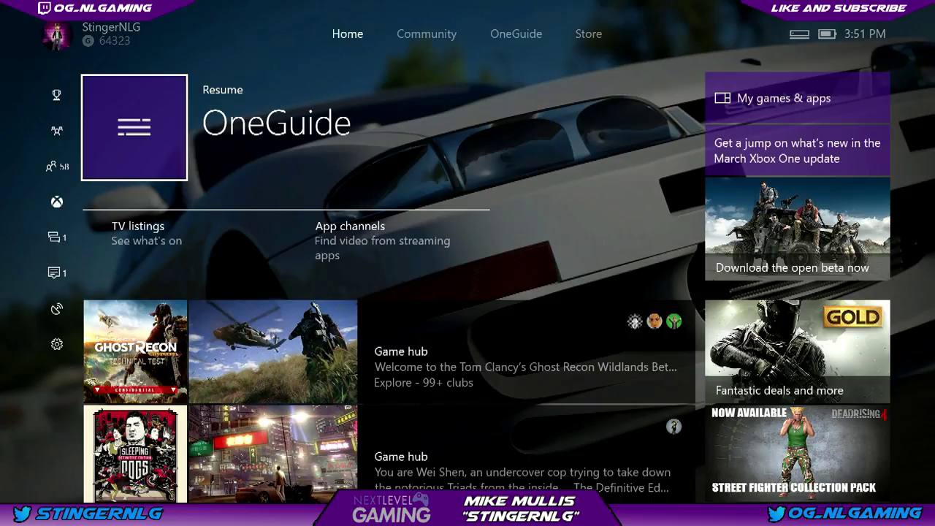
Step: Launch the Beam app from the Apps list in My games & apps
{"action": "key", "text": "Right"}
{"action": "key", "text": "Return"}
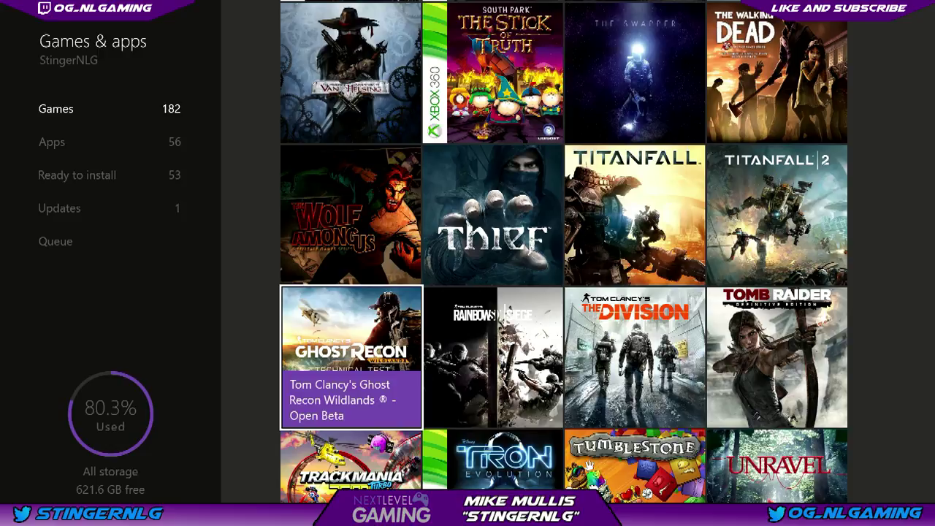
{"action": "key", "text": "Left"}
{"action": "key", "text": "Down"}
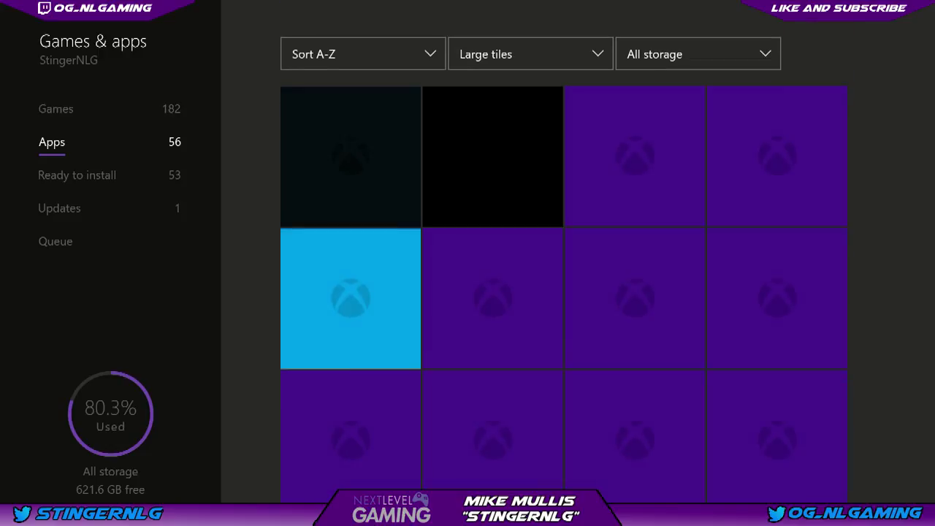
{"action": "key", "text": "Right"}
{"action": "key", "text": "Right"}
{"action": "key", "text": "Right"}
{"action": "key", "text": "Right"}
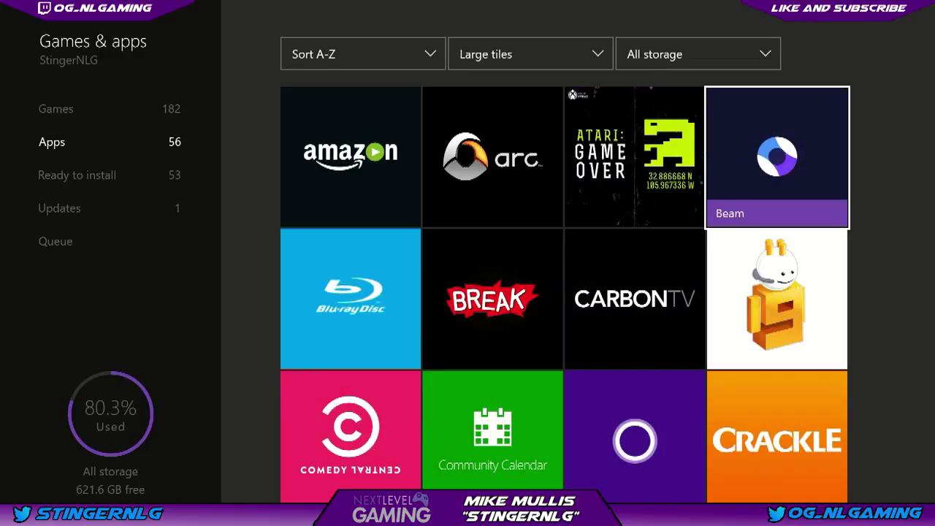
{"action": "key", "text": "Return"}
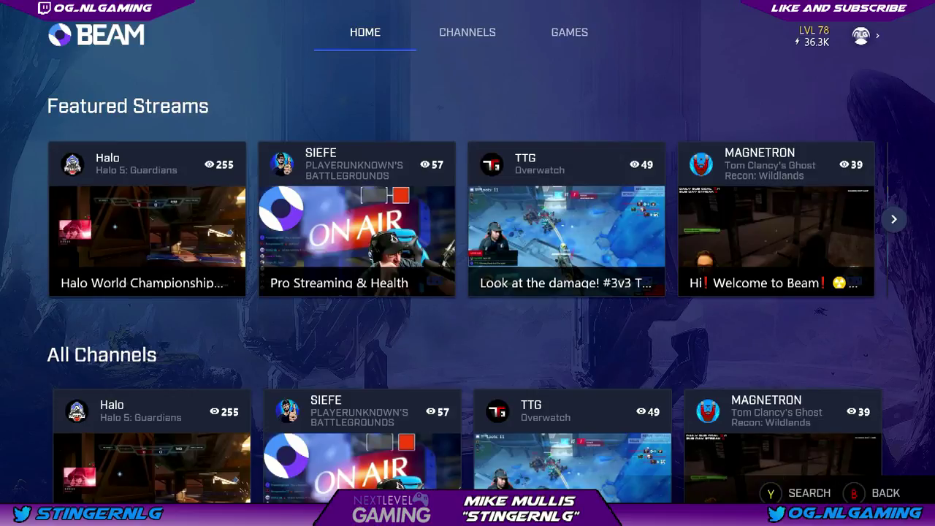
Step: Go from Beam's Home page to the Channels page on the ALL filter
{"action": "key", "text": "Down"}
{"action": "key", "text": "Down"}
{"action": "key", "text": "Down"}
{"action": "key", "text": "Down"}
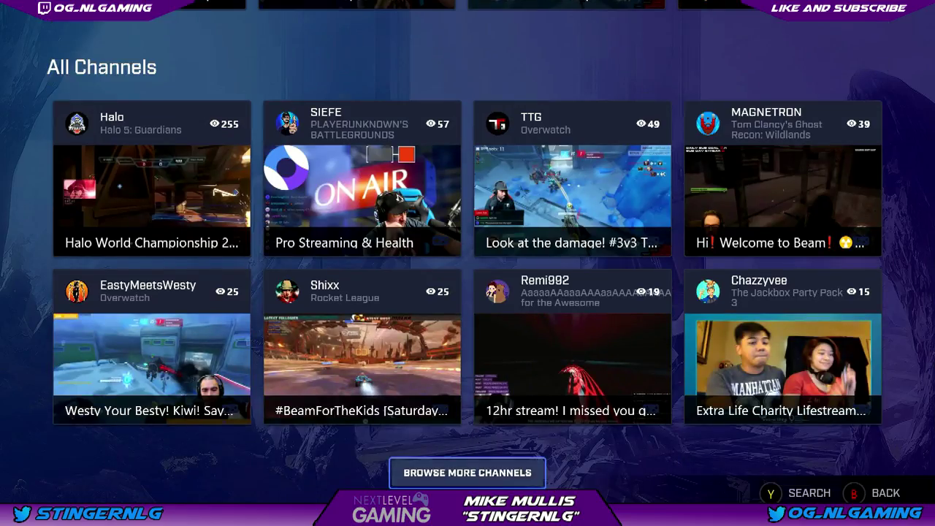
{"action": "key", "text": "Up"}
{"action": "key", "text": "Up"}
{"action": "key", "text": "Up"}
{"action": "key", "text": "Up"}
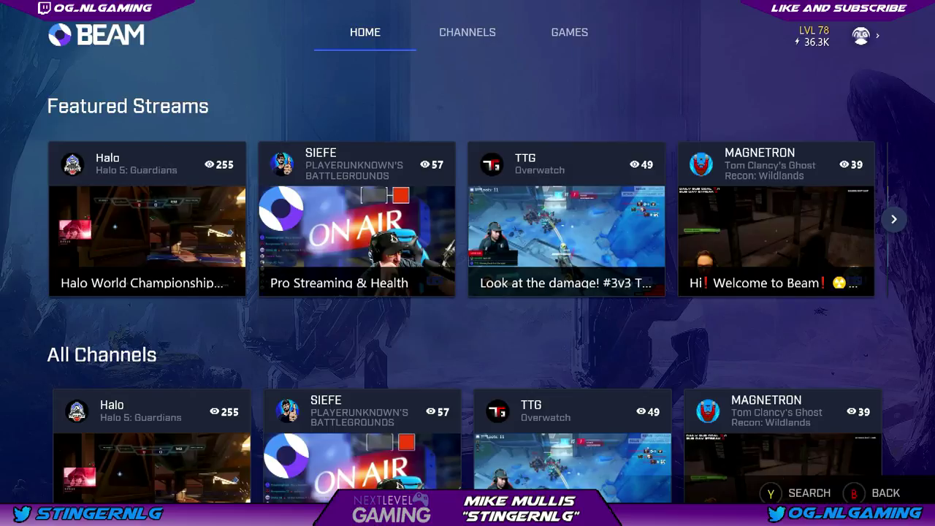
{"action": "key", "text": "Right"}
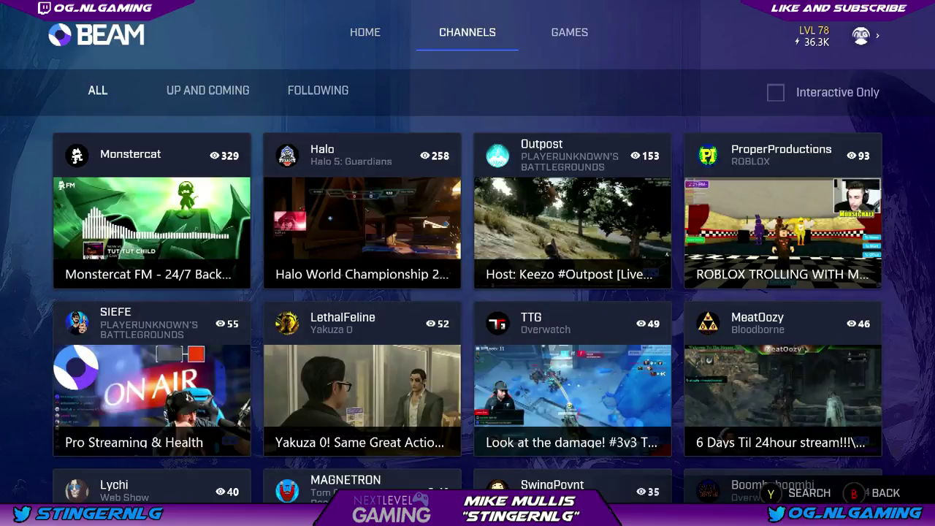
{"action": "key", "text": "Down"}
{"action": "key", "text": "Down"}
{"action": "key", "text": "Down"}
{"action": "key", "text": "Up"}
{"action": "key", "text": "Up"}
Step: Browse the UP AND COMING and FOLLOWING channel filters, then return to ALL
{"action": "key", "text": "Right"}
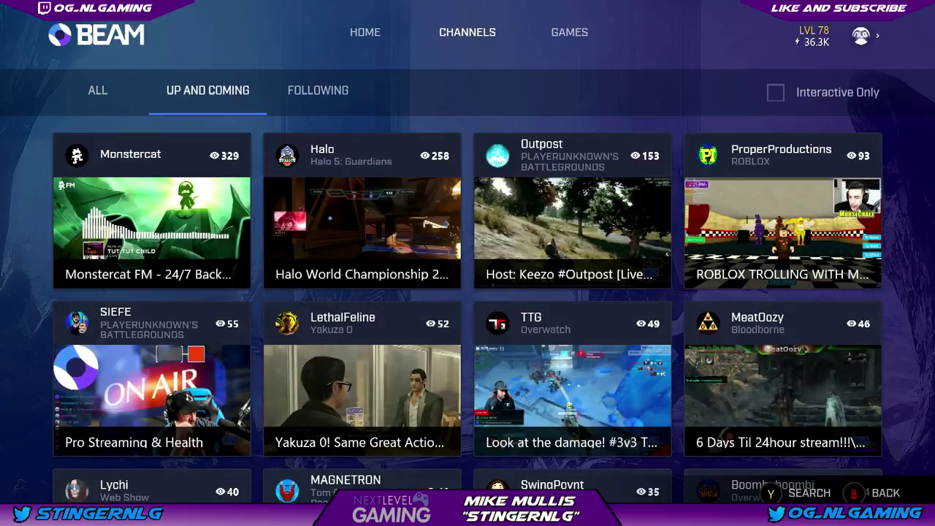
{"action": "key", "text": "Right"}
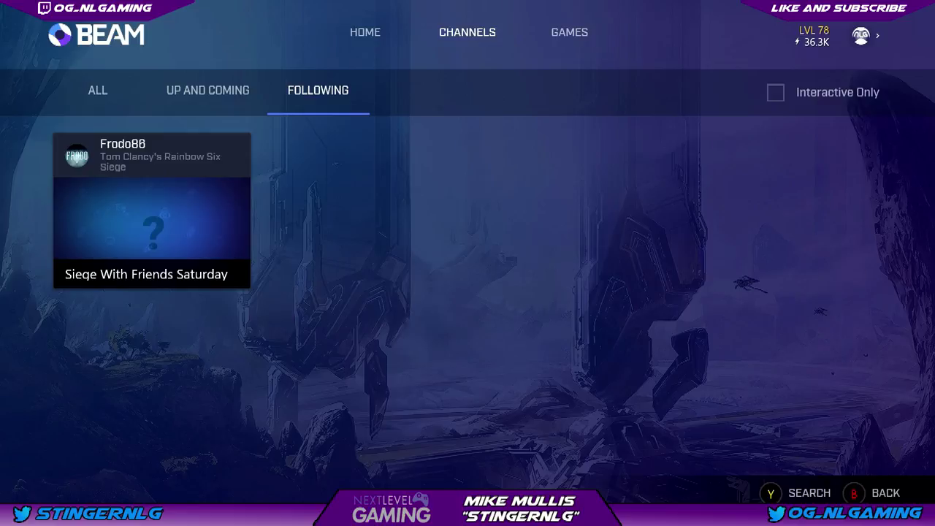
{"action": "key", "text": "Down"}
{"action": "key", "text": "Up"}
{"action": "key", "text": "Down"}
{"action": "key", "text": "Left"}
{"action": "key", "text": "Left"}
{"action": "key", "text": "Up"}
{"action": "key", "text": "Left"}
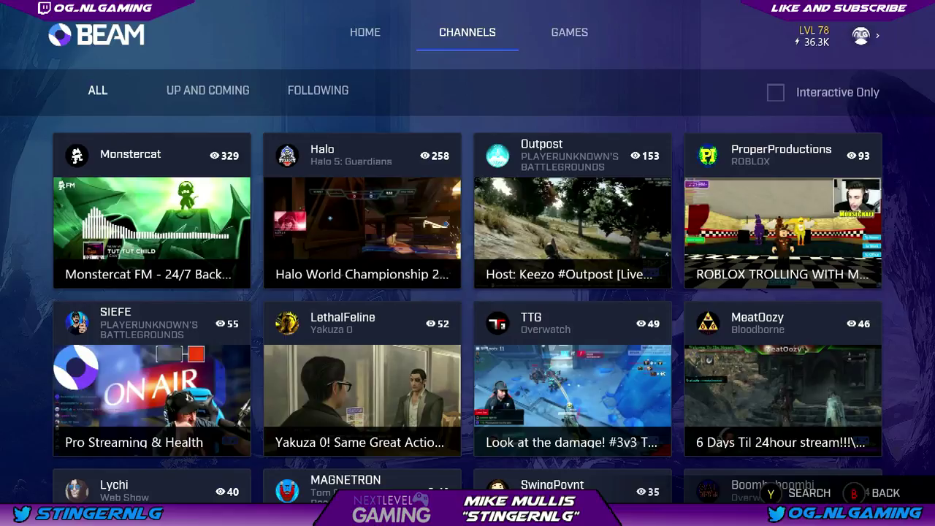
Step: Browse Beam's Games page, then open and close the profile side panel
{"action": "key", "text": "Right"}
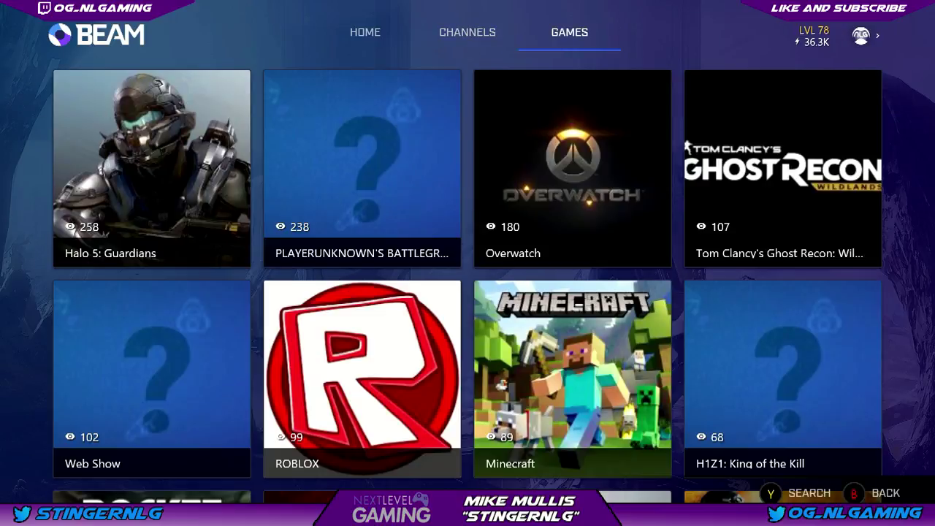
{"action": "key", "text": "Down"}
{"action": "key", "text": "Down"}
{"action": "key", "text": "Down"}
{"action": "key", "text": "Down"}
{"action": "key", "text": "Down"}
{"action": "key", "text": "Down"}
{"action": "key", "text": "Down"}
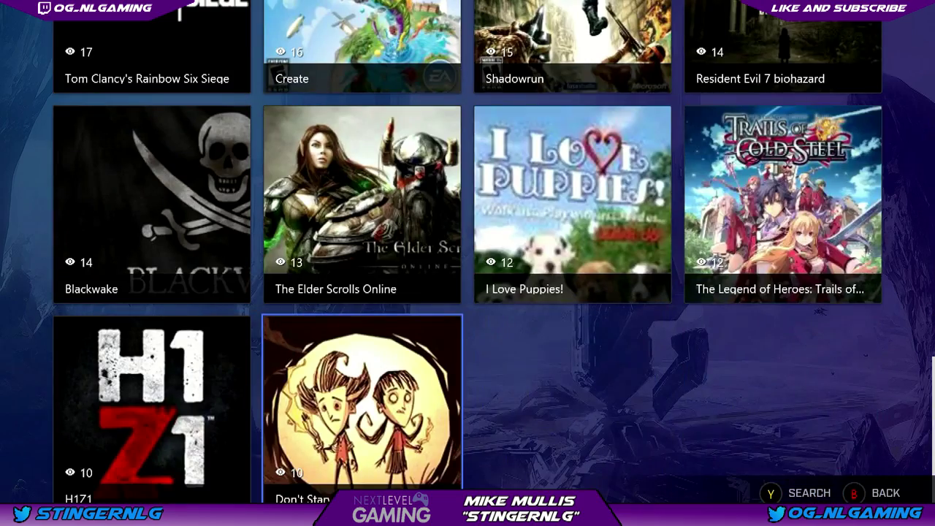
{"action": "key", "text": "Up"}
{"action": "key", "text": "Up"}
{"action": "key", "text": "Up"}
{"action": "key", "text": "Up"}
{"action": "key", "text": "Up"}
{"action": "key", "text": "Up"}
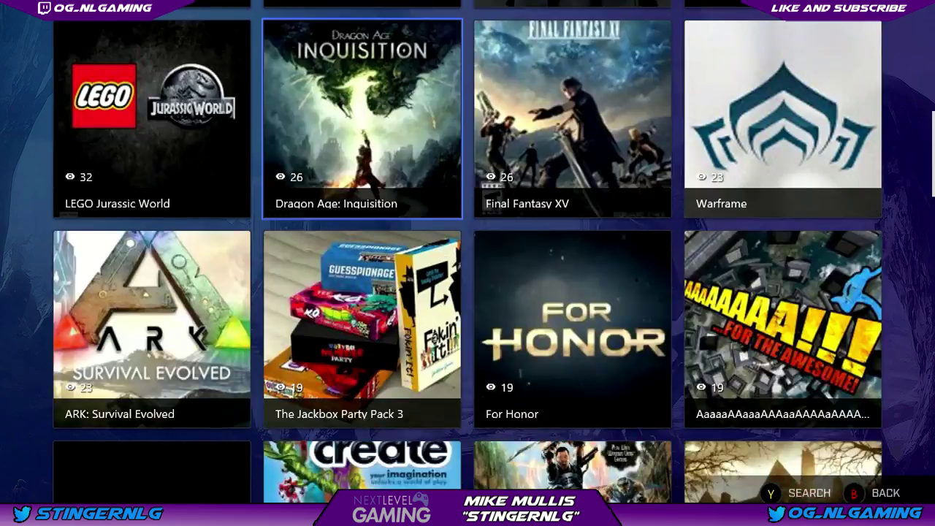
{"action": "key", "text": "Up"}
{"action": "key", "text": "Right"}
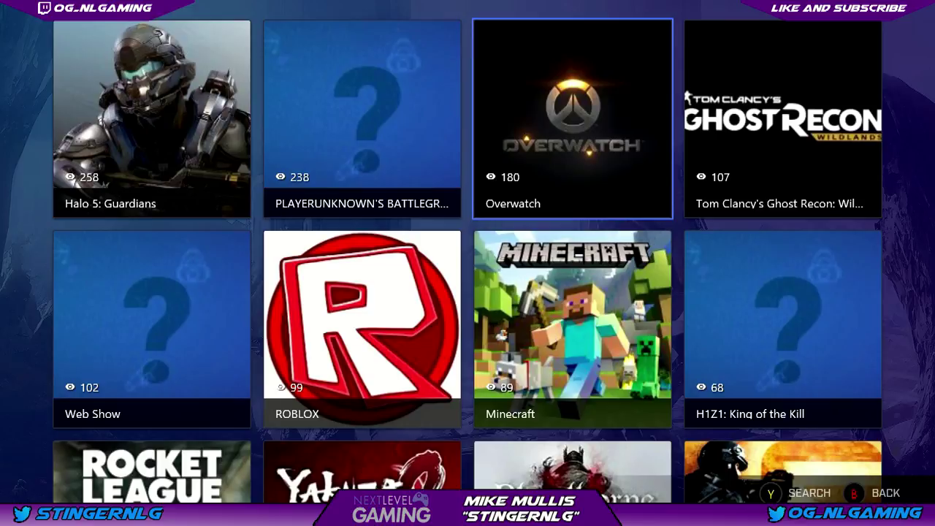
{"action": "key", "text": "Up"}
{"action": "key", "text": "Return"}
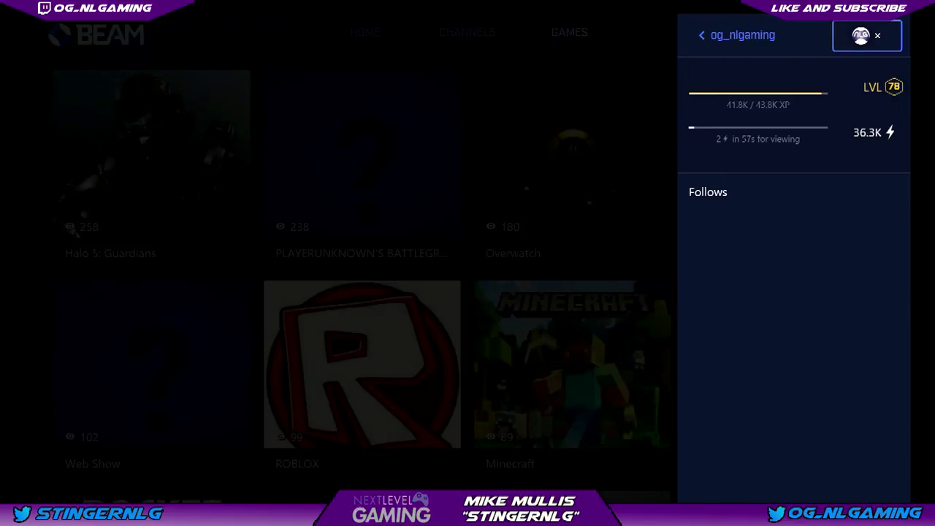
{"action": "key", "text": "Return"}
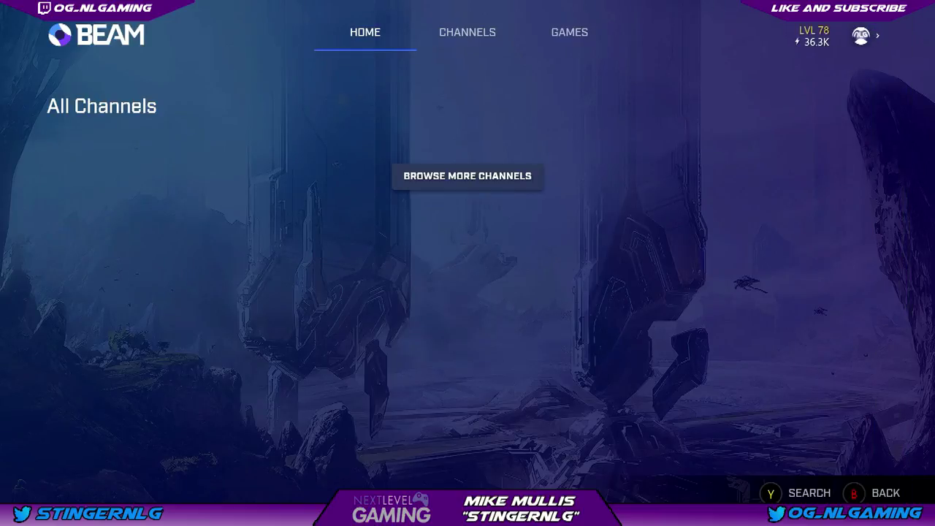
Step: Open Beam's Search page, dismiss the keyboard and back out to Home
{"action": "key", "text": "y"}
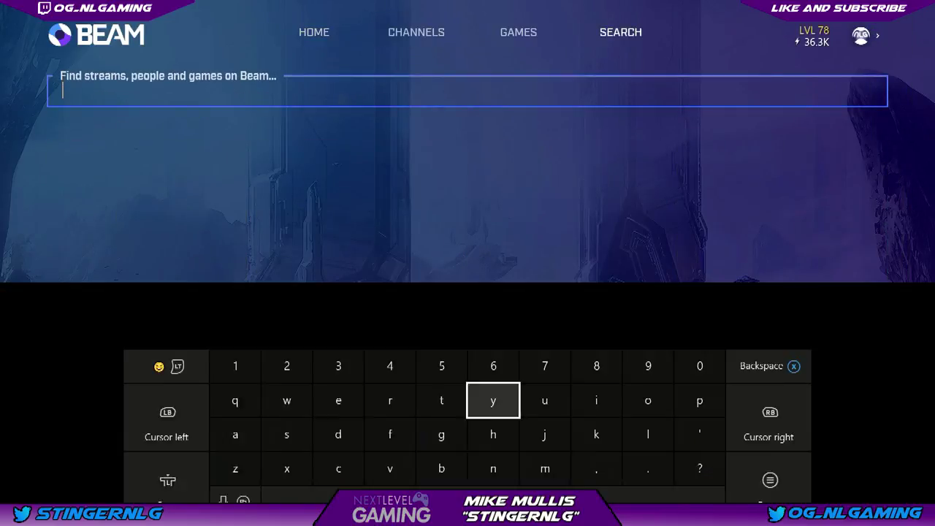
{"action": "key", "text": "Escape"}
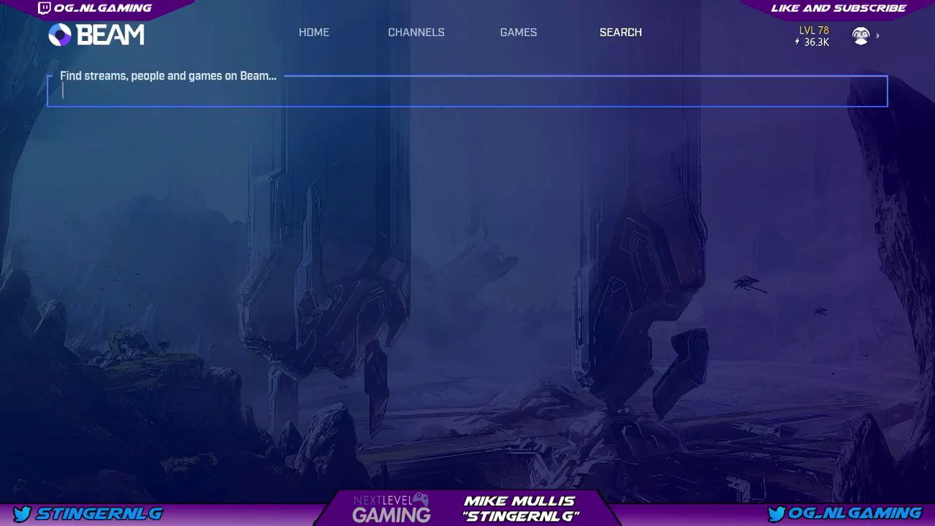
{"action": "key", "text": "Escape"}
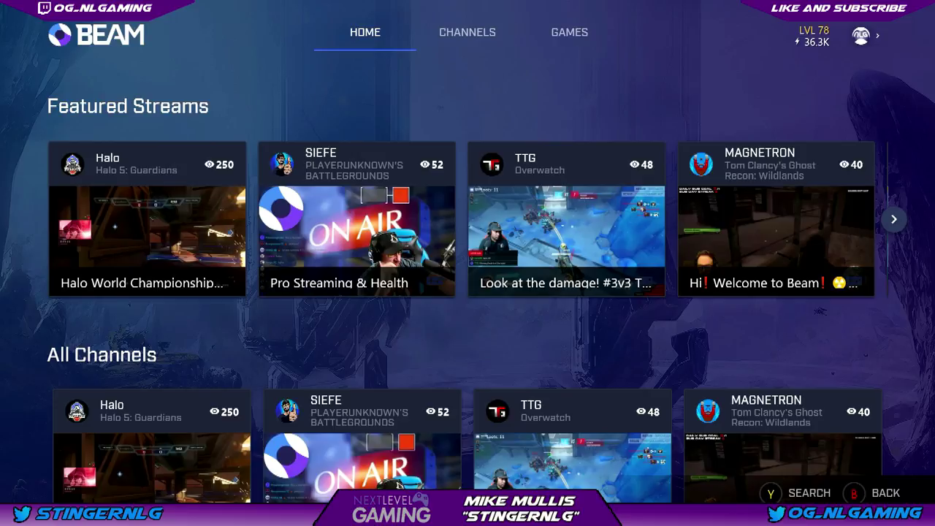
Step: Return to Xbox Home through the guide and launch Microsoft Edge from Apps
{"action": "key", "text": "super"}
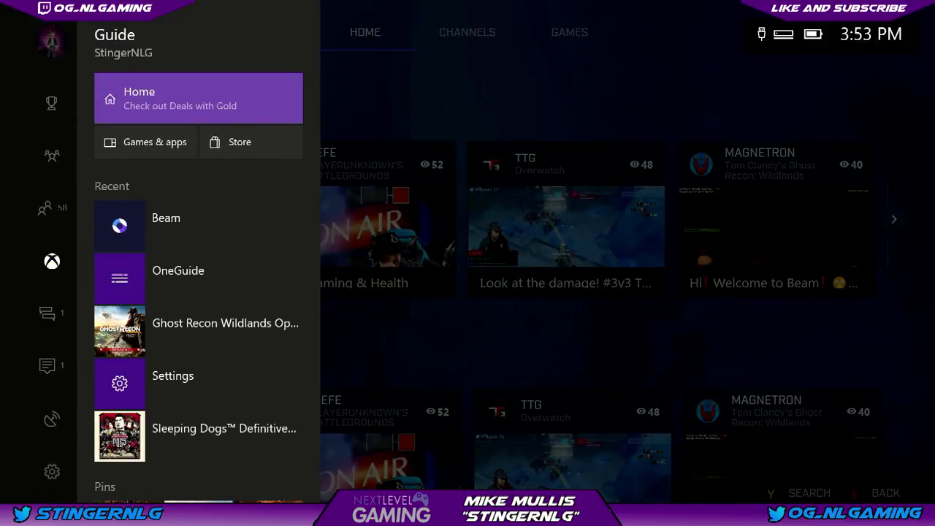
{"action": "key", "text": "Return"}
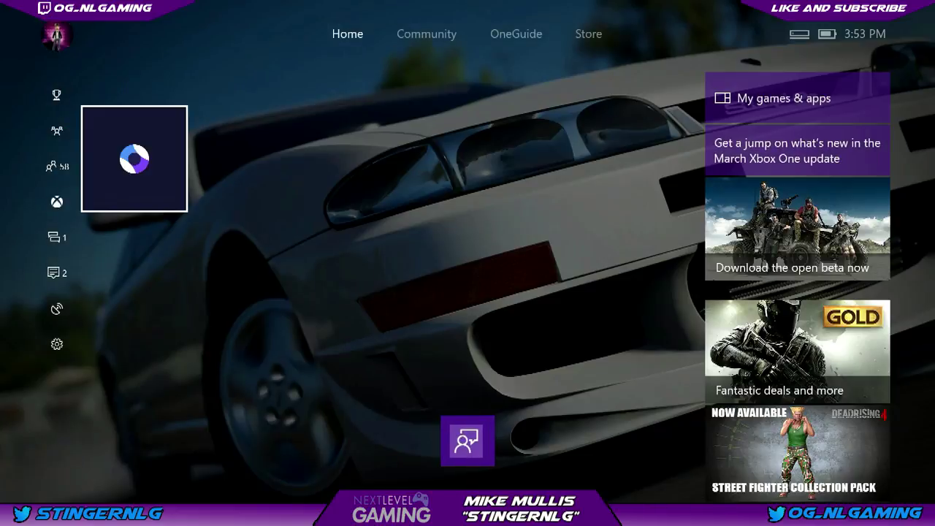
{"action": "key", "text": "Right"}
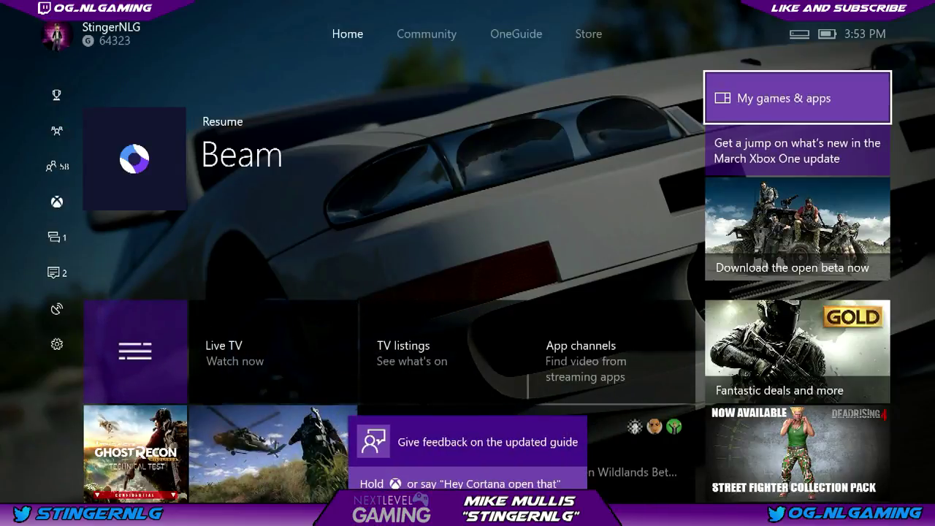
{"action": "key", "text": "Return"}
{"action": "key", "text": "Down"}
{"action": "key", "text": "Down"}
{"action": "key", "text": "Down"}
{"action": "key", "text": "Down"}
{"action": "key", "text": "Down"}
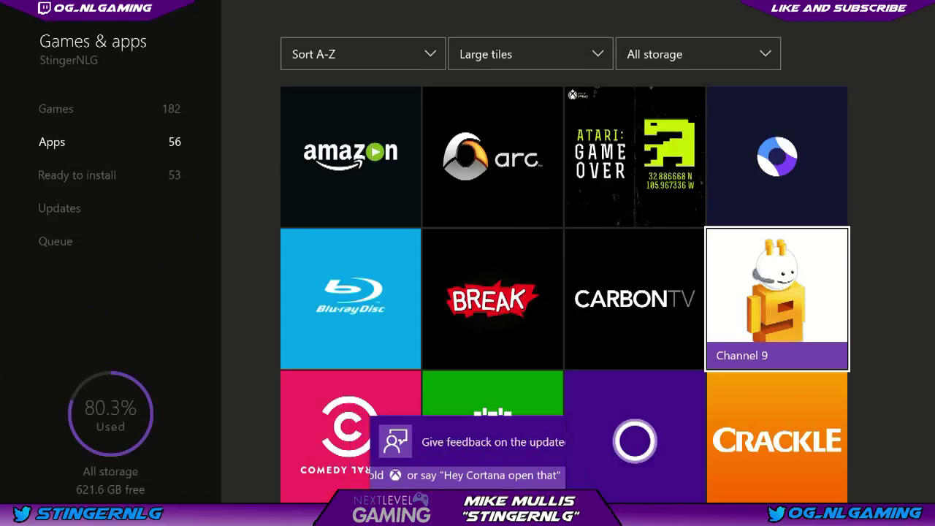
{"action": "key", "text": "Down"}
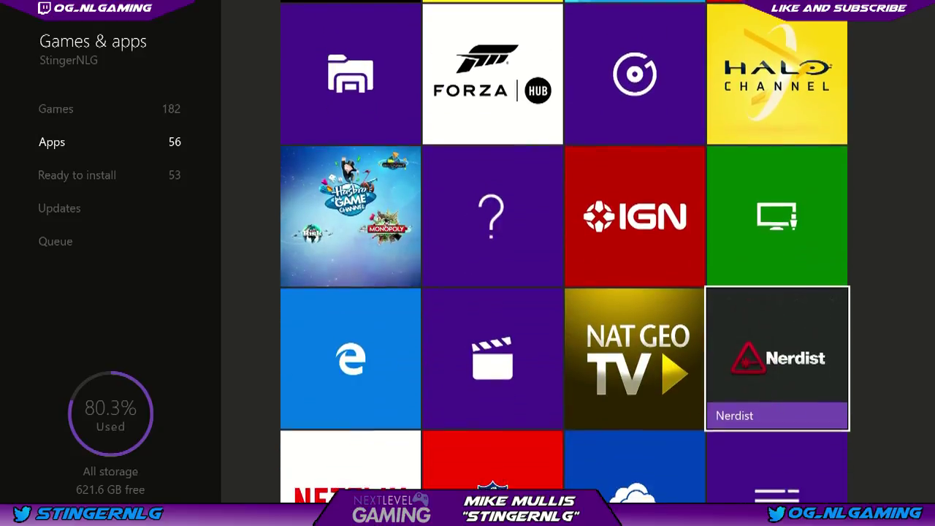
{"action": "key", "text": "Left"}
{"action": "key", "text": "Left"}
{"action": "key", "text": "Left"}
{"action": "key", "text": "Return"}
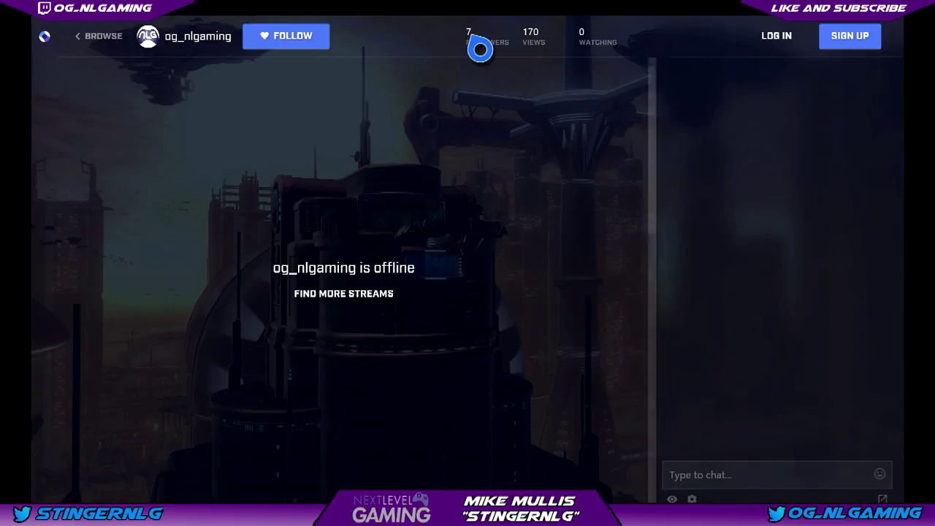
Step: In Edge, open Beam's Browse page and the Halo live stream, then check online friends
{"action": "left_click", "coordinate": [120, 46]}
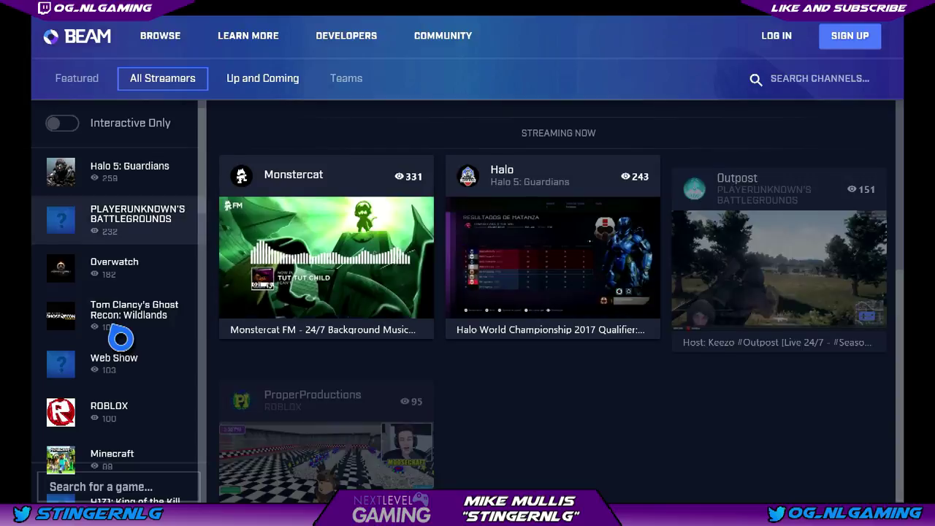
{"action": "left_click", "coordinate": [513, 276]}
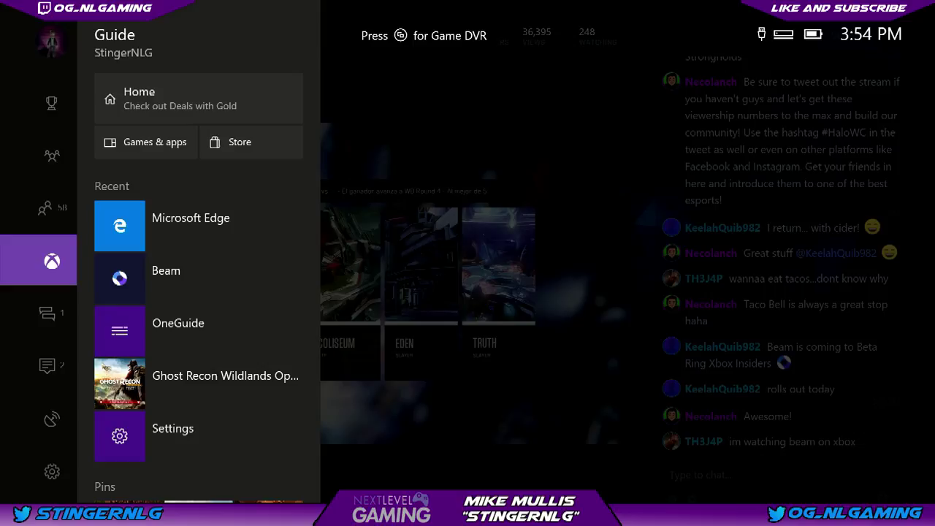
{"action": "key", "text": "Up"}
{"action": "key", "text": "Return"}
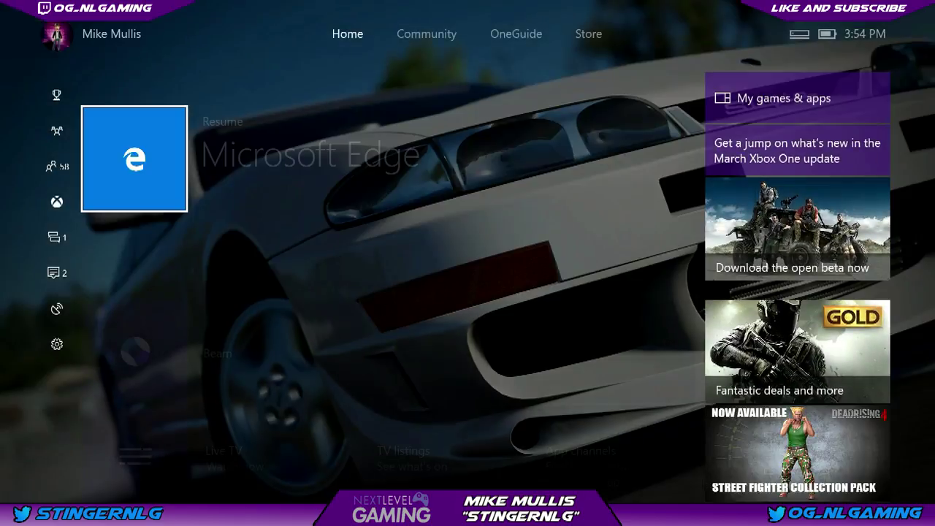
Step: Launch Sleeping Dogs: Definitive Edition from the recent games row on Home
{"action": "key", "text": "Down"}
{"action": "key", "text": "Down"}
{"action": "key", "text": "Down"}
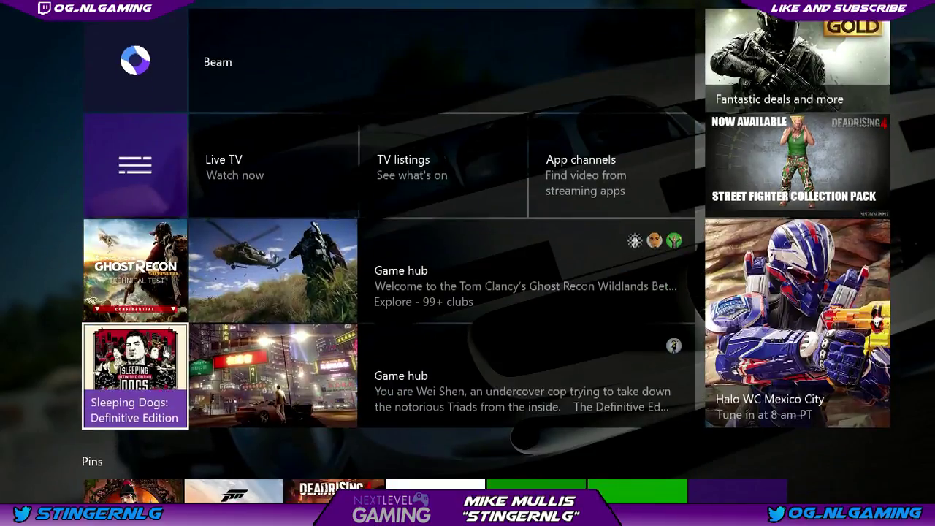
{"action": "key", "text": "Down"}
{"action": "key", "text": "Up"}
{"action": "key", "text": "Up"}
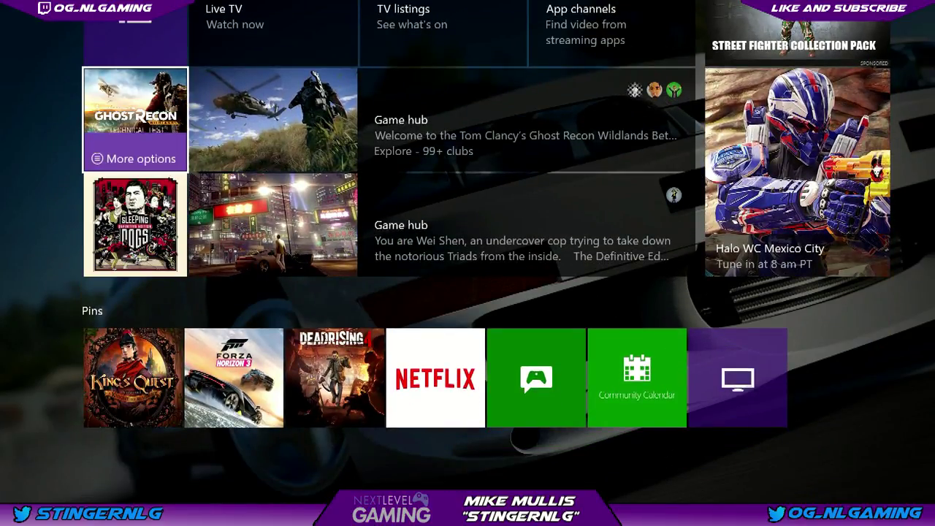
{"action": "key", "text": "Down"}
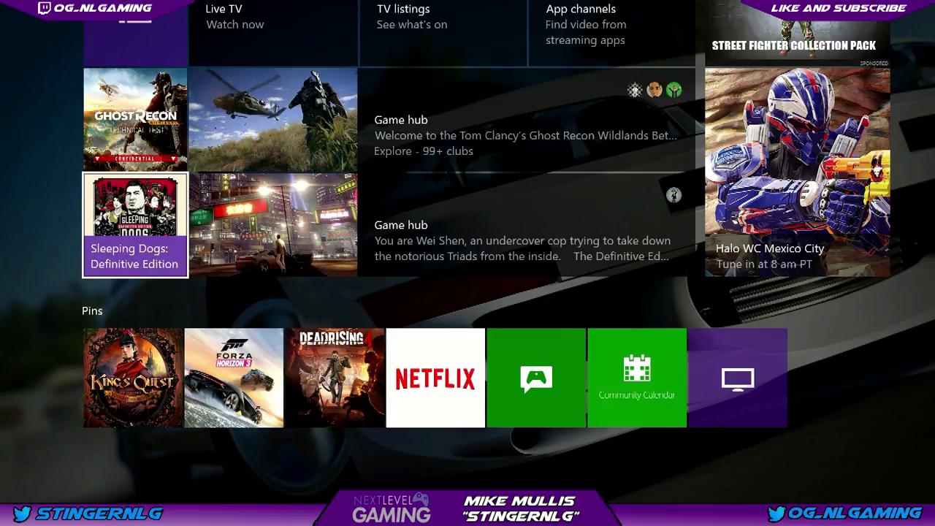
{"action": "key", "text": "Return"}
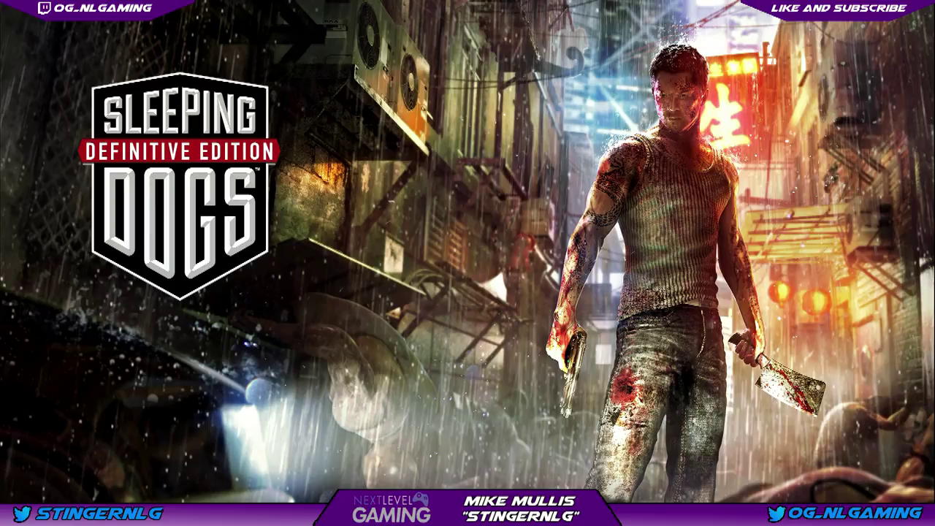
Step: Bring up the Xbox guide over Sleeping Dogs and switch to Beam broadcasting
{"action": "key", "text": "super"}
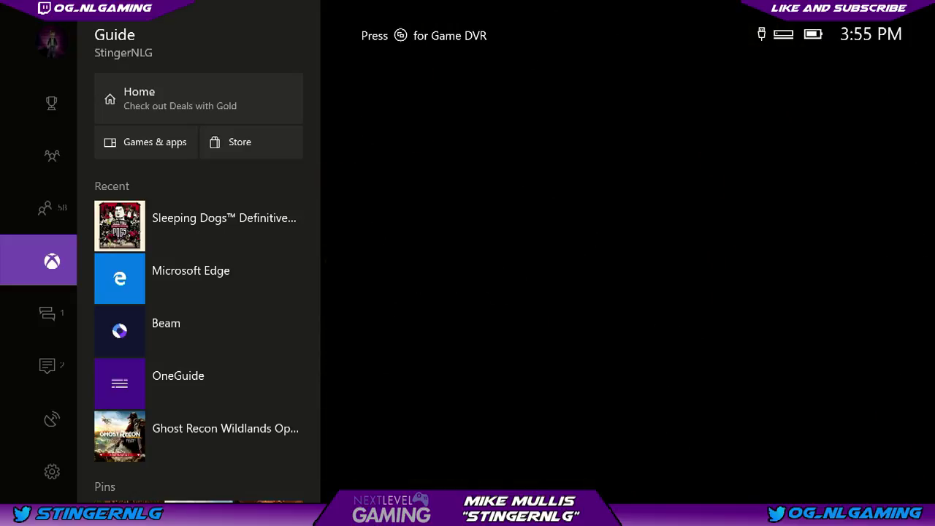
{"action": "key", "text": "Down"}
{"action": "key", "text": "Down"}
{"action": "key", "text": "Down"}
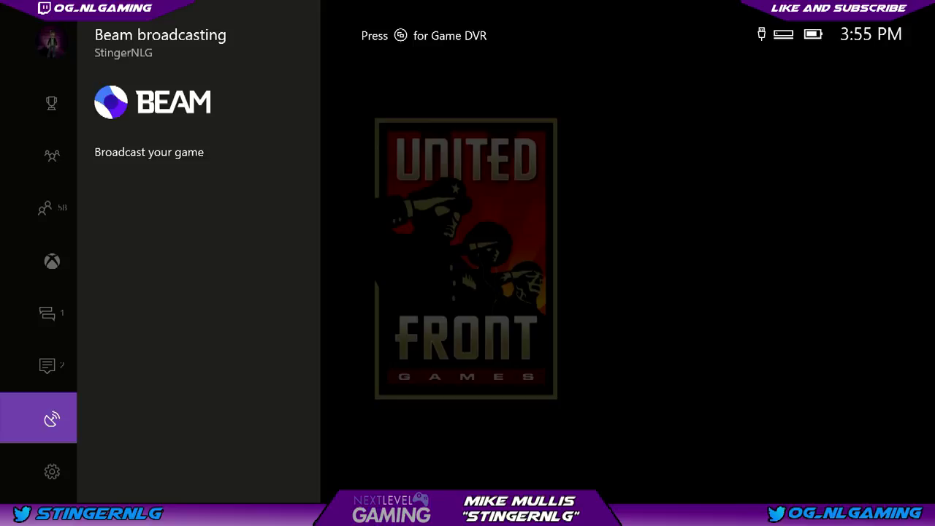
Step: Choose Broadcast your game, expand the broadcast title options and reach Advanced broadcast settings
{"action": "left_click", "coordinate": [198, 152]}
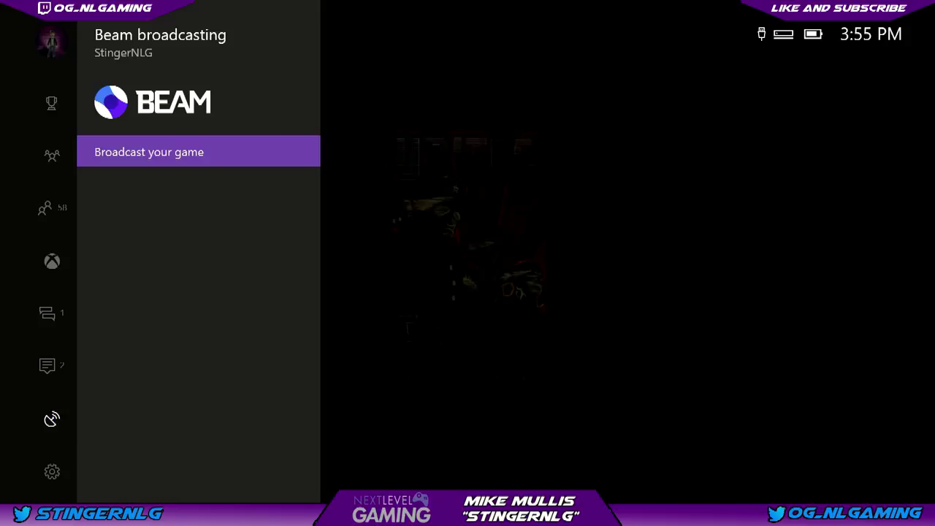
{"action": "key", "text": "Return"}
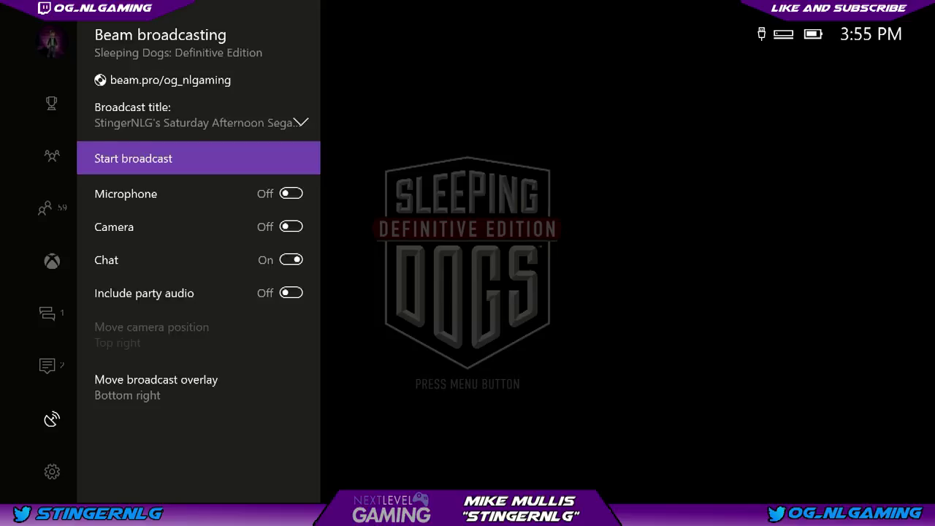
{"action": "key", "text": "Up"}
{"action": "key", "text": "Return"}
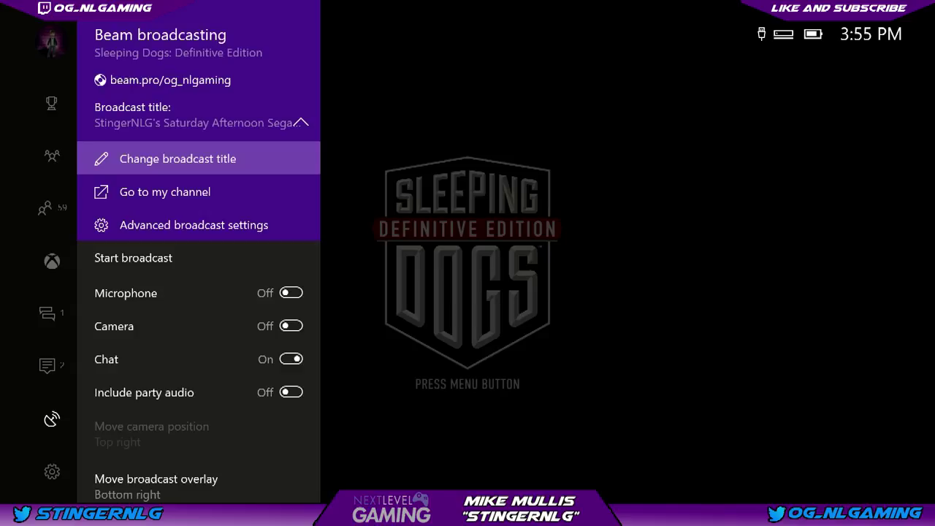
{"action": "key", "text": "Down"}
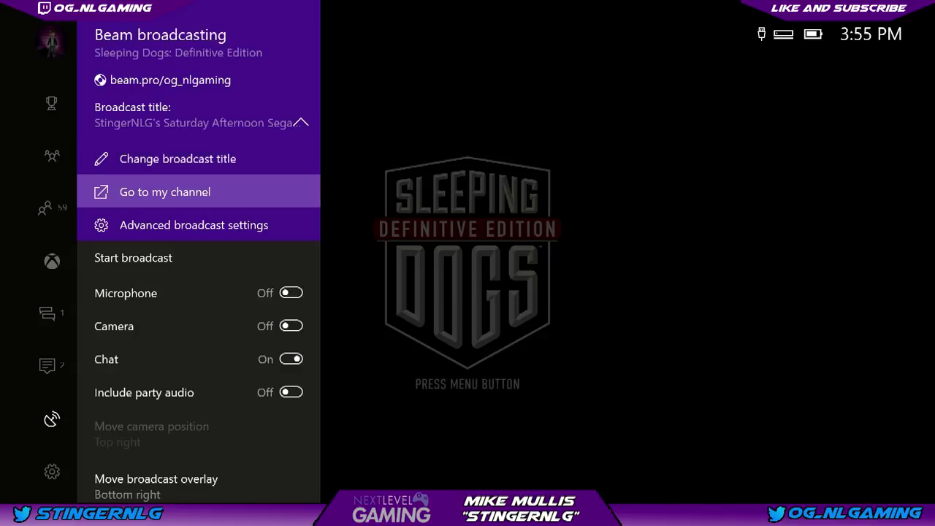
{"action": "key", "text": "Down"}
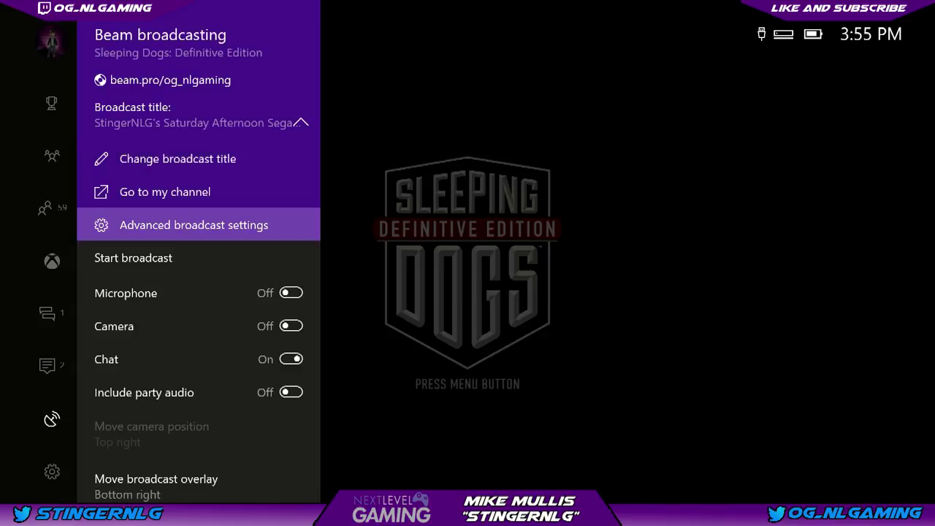
Step: Review advanced broadcast settings, keeping volume 5, no mic or camera, and High video quality
{"action": "key", "text": "Return"}
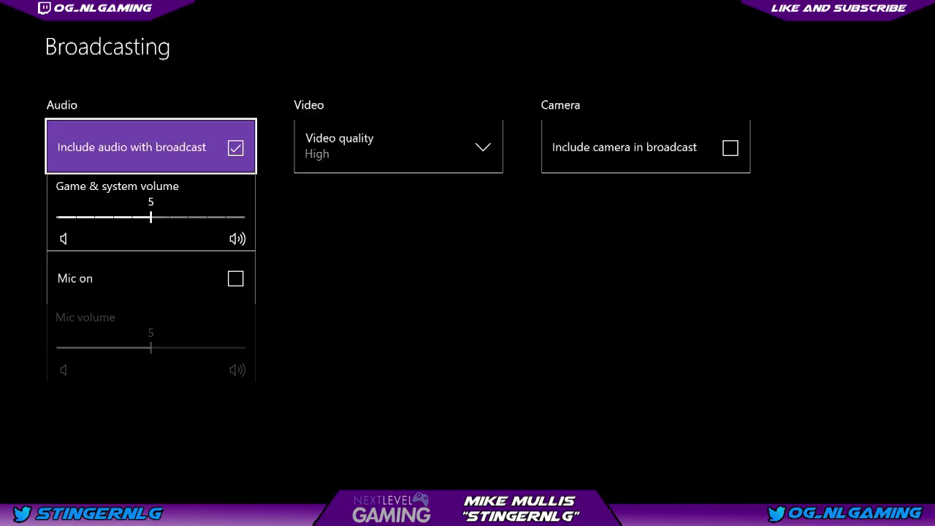
{"action": "key", "text": "Down"}
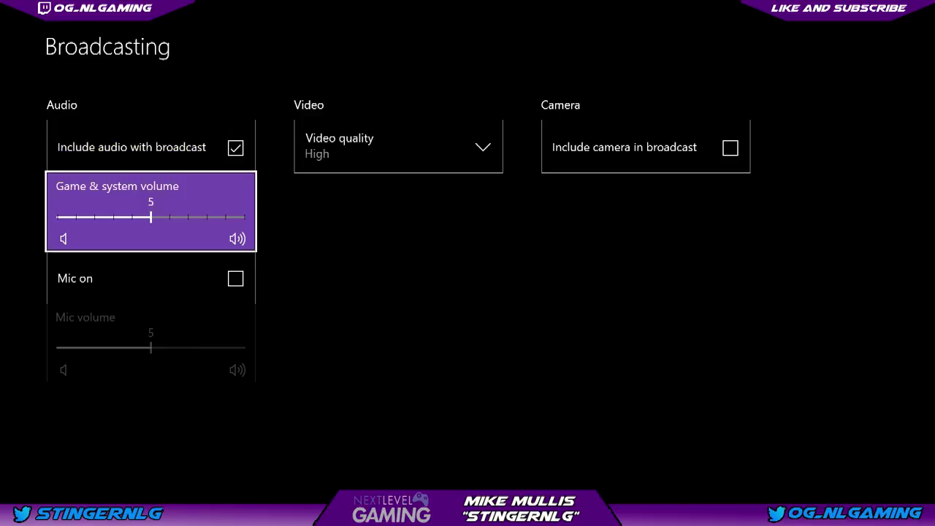
{"action": "key", "text": "Down"}
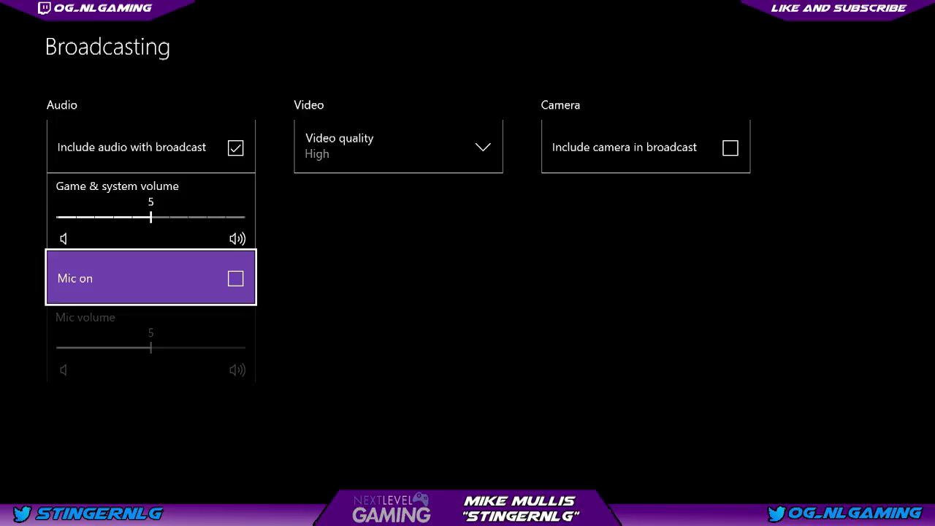
{"action": "key", "text": "Right"}
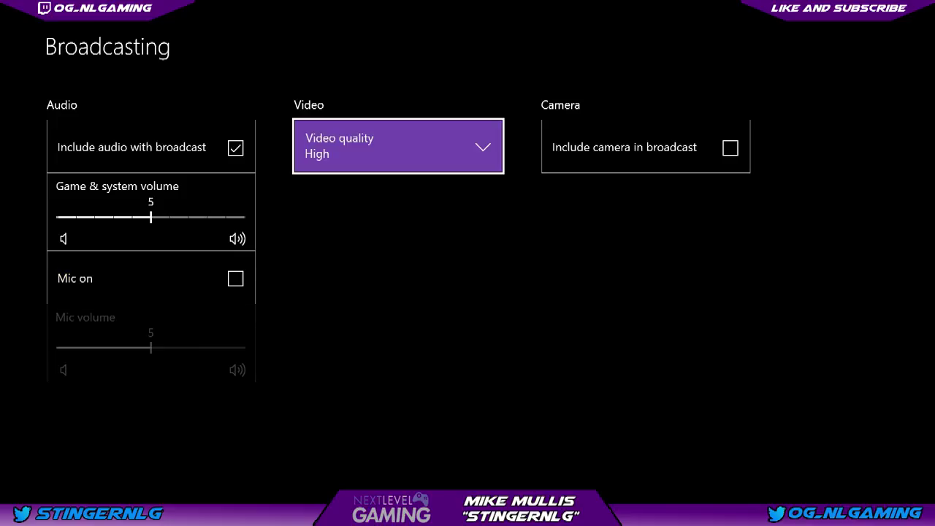
{"action": "key", "text": "Return"}
{"action": "key", "text": "Return"}
{"action": "key", "text": "Right"}
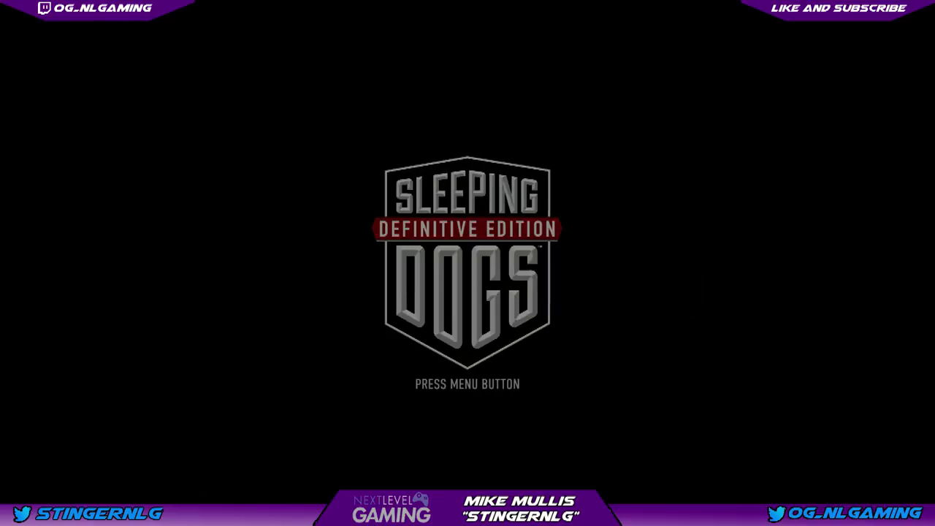
{"action": "key", "text": "super"}
Step: Reopen Beam broadcasting for the game and expand then collapse the broadcast title options
{"action": "key", "text": "Down"}
{"action": "key", "text": "Down"}
{"action": "key", "text": "Down"}
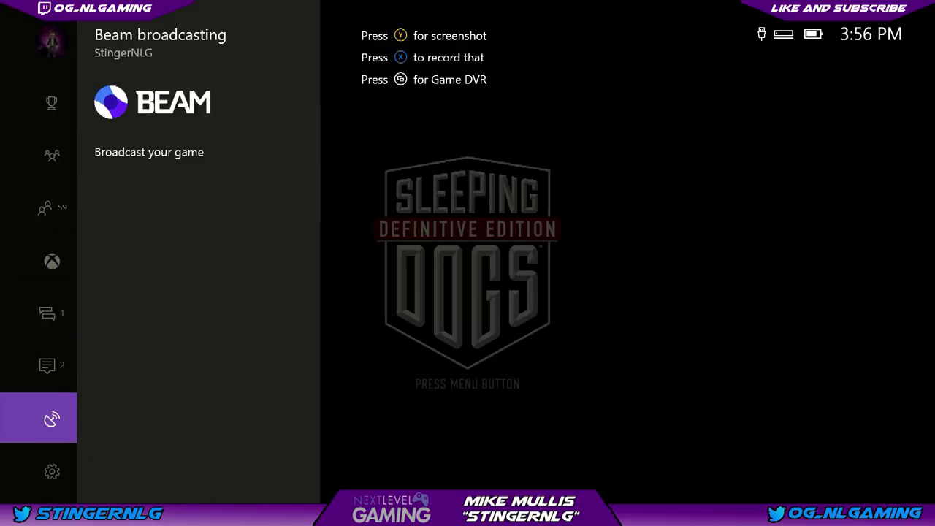
{"action": "key", "text": "Right"}
{"action": "key", "text": "Return"}
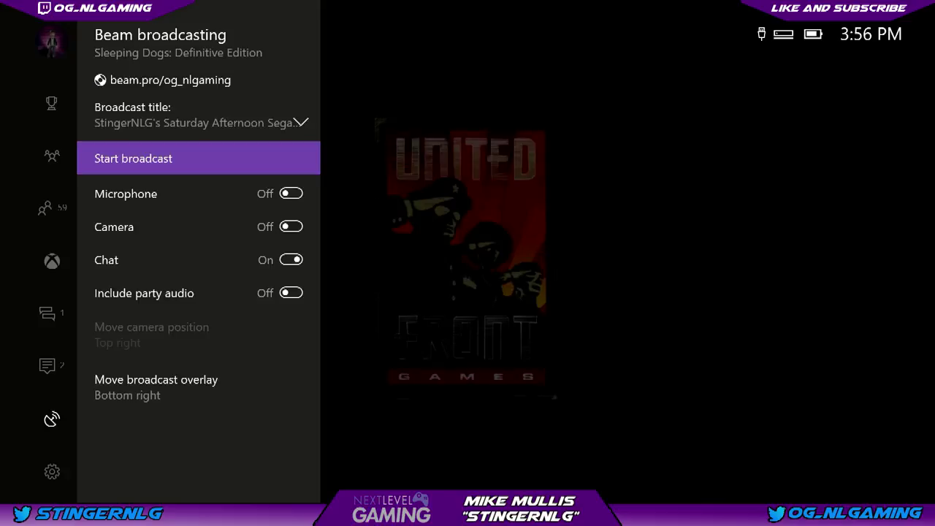
{"action": "key", "text": "Up"}
{"action": "key", "text": "Return"}
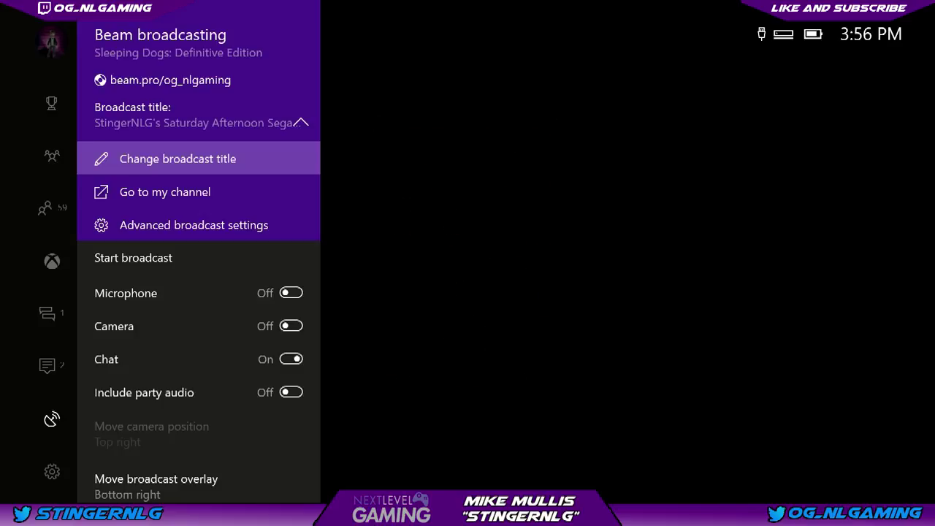
{"action": "key", "text": "Escape"}
Step: Step through the Microphone, Camera, Chat, party audio and overlay position options
{"action": "key", "text": "Down"}
{"action": "key", "text": "Down"}
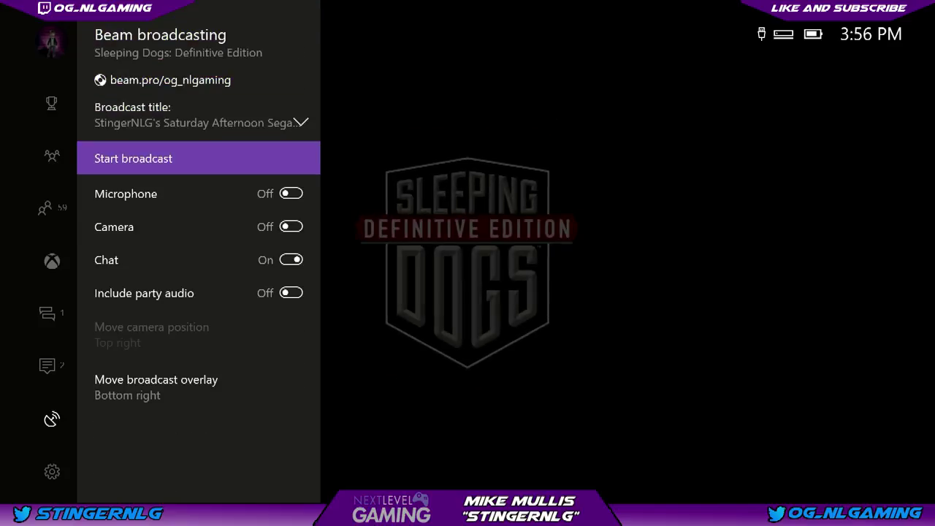
{"action": "key", "text": "Down"}
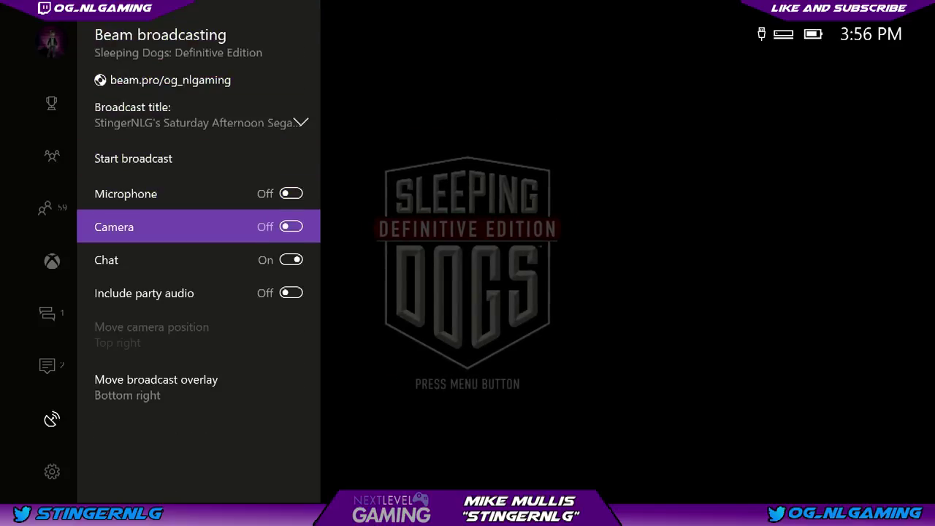
{"action": "key", "text": "Down"}
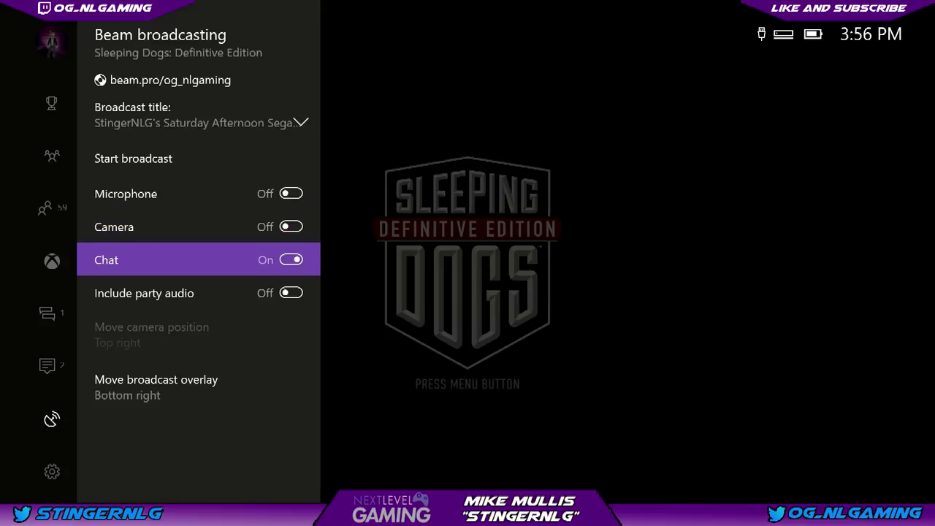
{"action": "key", "text": "Down"}
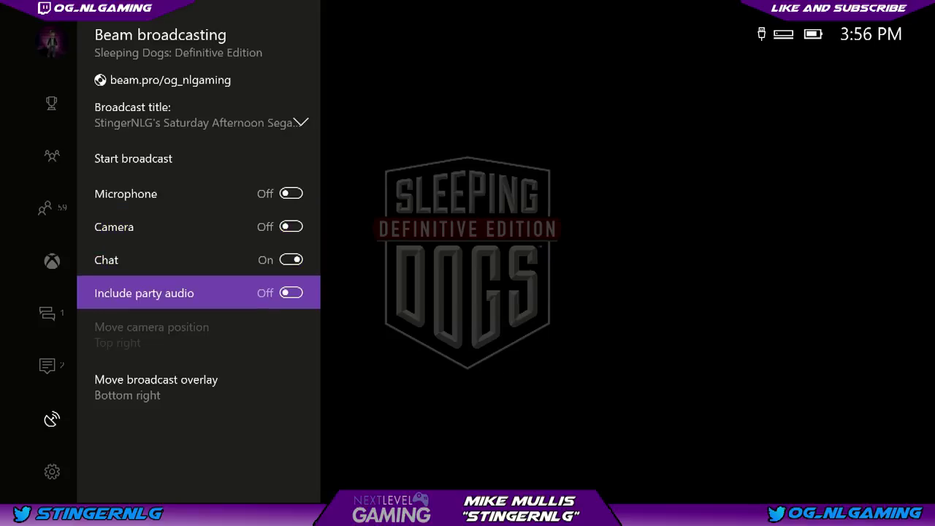
{"action": "key", "text": "Down"}
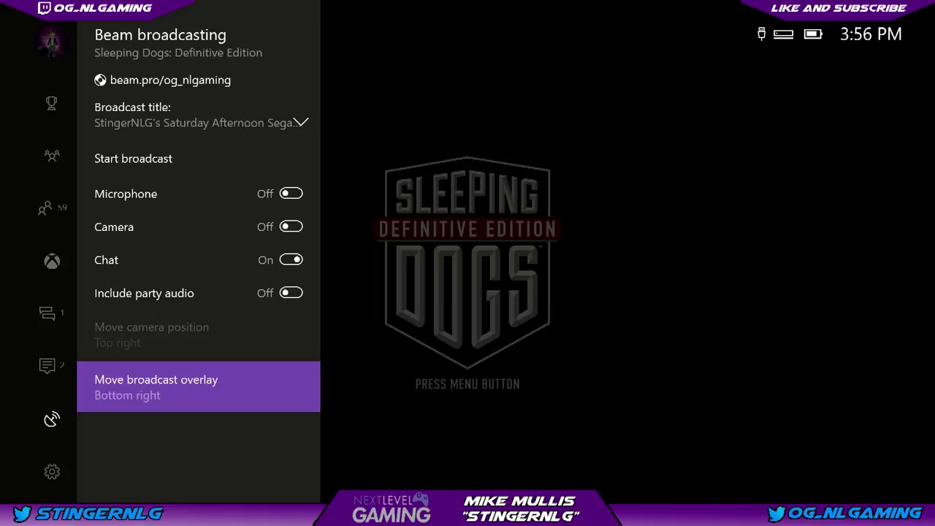
Step: Go live on Beam with Sleeping Dogs and close the guide to return to gameplay
{"action": "key", "text": "Up"}
{"action": "key", "text": "Up"}
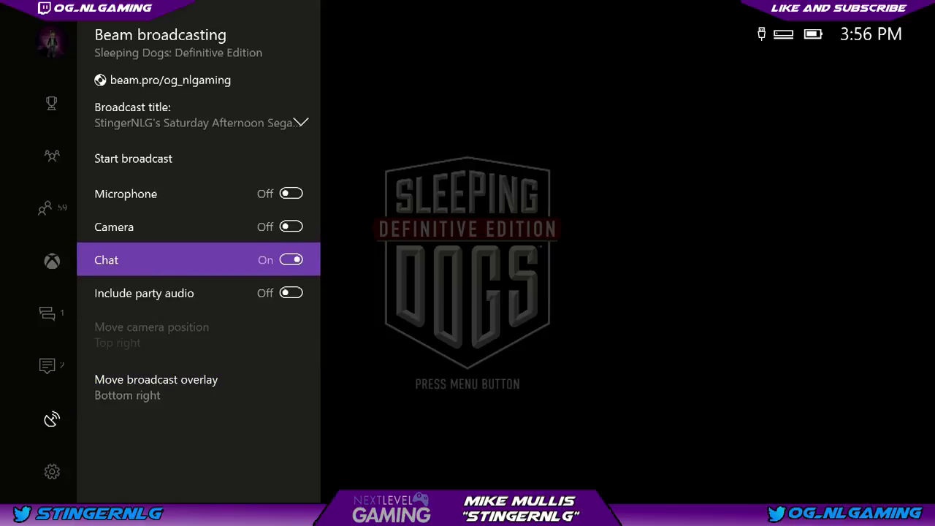
{"action": "key", "text": "Up"}
{"action": "key", "text": "Up"}
{"action": "key", "text": "Up"}
{"action": "key", "text": "Return"}
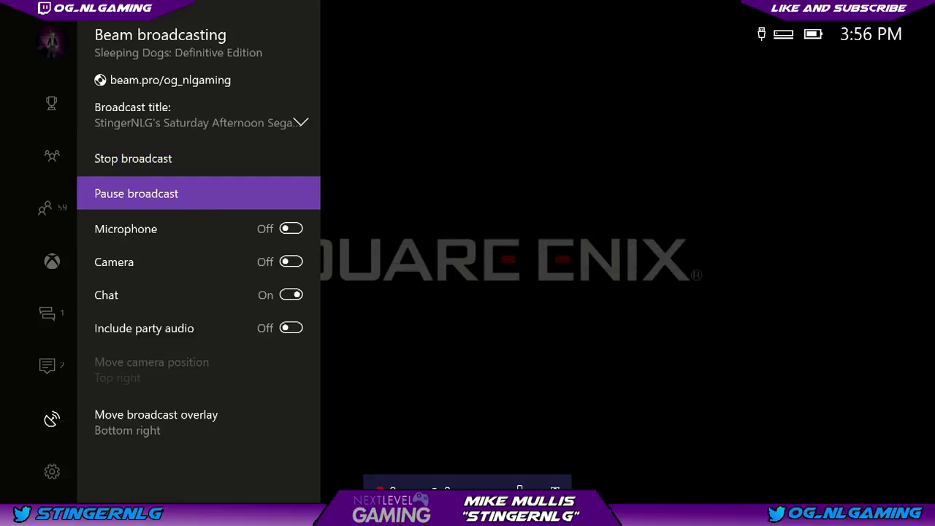
{"action": "key", "text": "Escape"}
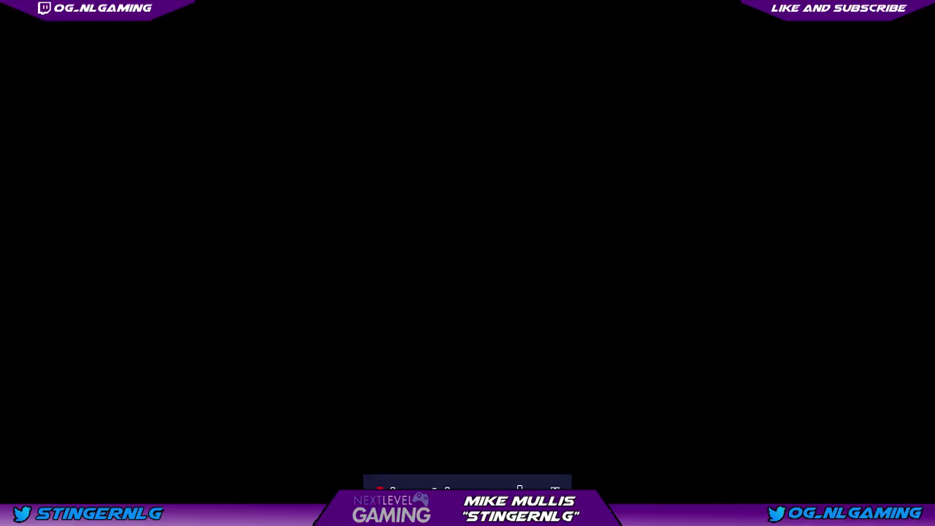